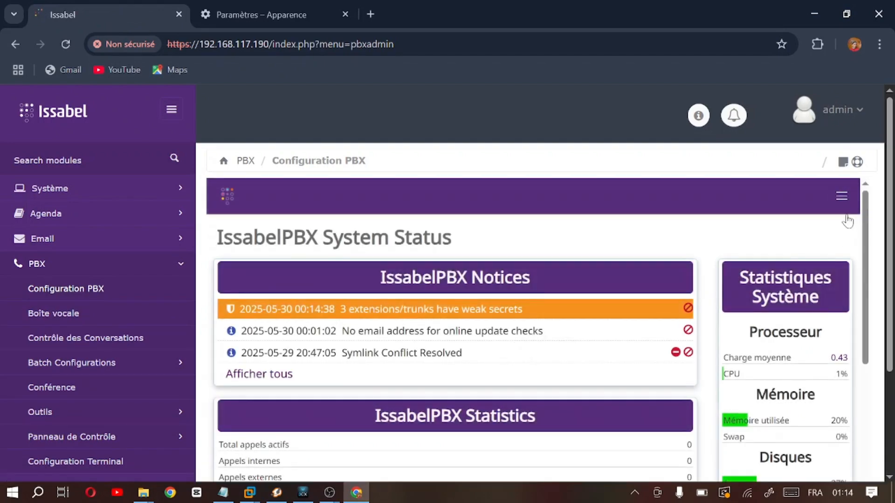
Open the Extensions page from the PBX applications list to look over the extensions
{"action": "left_click", "coordinate": [842, 196]}
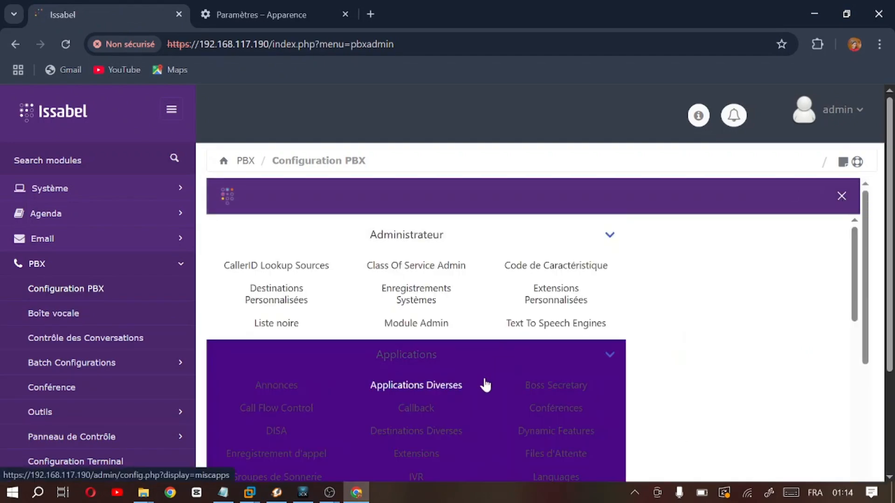
{"action": "scroll", "coordinate": [559, 427], "scroll_direction": "down", "scroll_amount": 1}
{"action": "scroll", "coordinate": [559, 426], "scroll_direction": "down", "scroll_amount": 1}
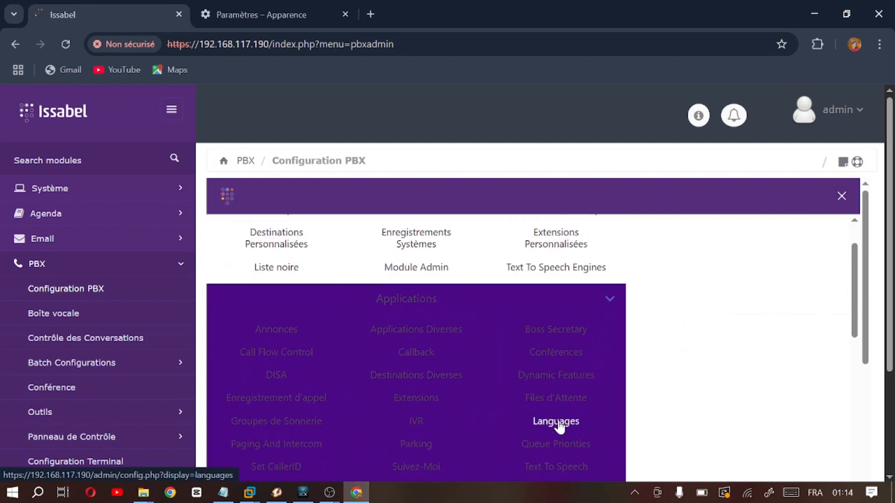
{"action": "scroll", "coordinate": [559, 426], "scroll_direction": "down", "scroll_amount": 1}
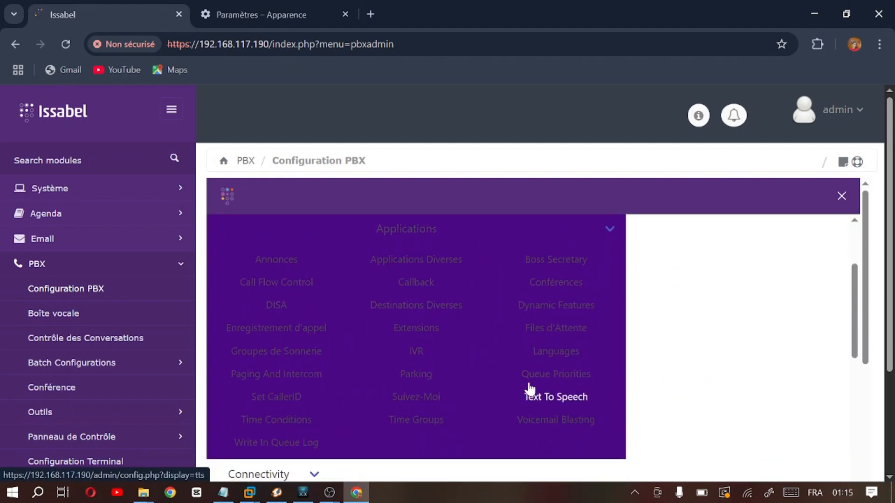
{"action": "left_click", "coordinate": [426, 328]}
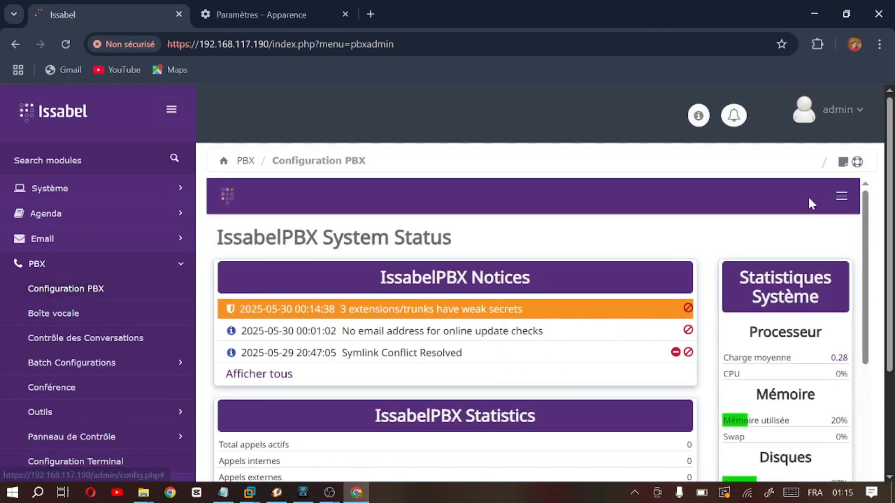
Open the Conférences application and give the new conference the number 666 and the name etudiants
{"action": "left_click", "coordinate": [842, 196]}
{"action": "scroll", "coordinate": [590, 394], "scroll_direction": "down", "scroll_amount": 1}
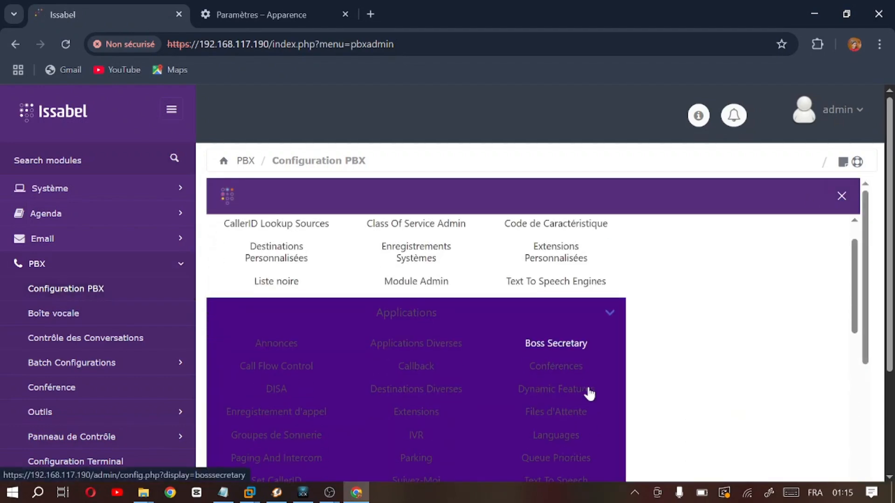
{"action": "left_click", "coordinate": [559, 366]}
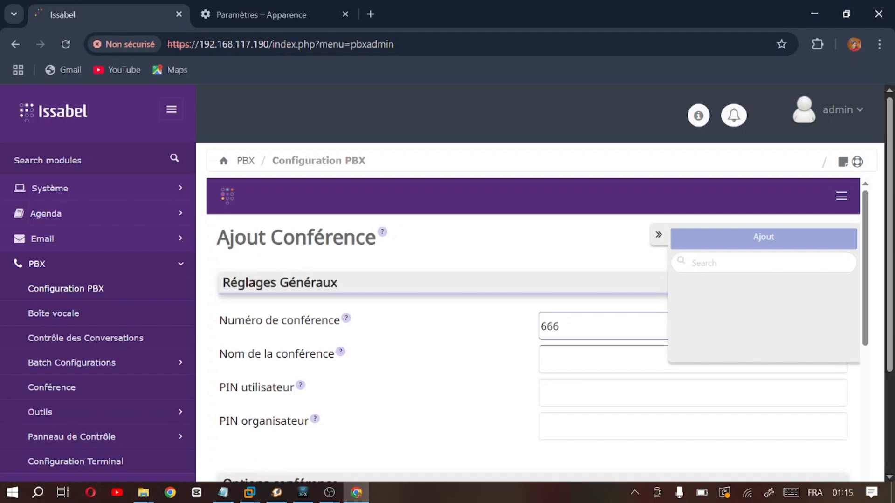
{"action": "left_click", "coordinate": [583, 360]}
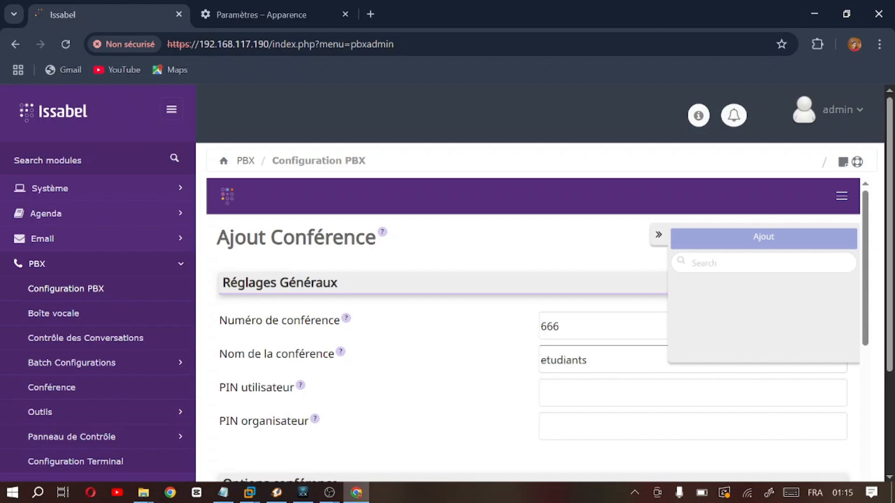
Set Attente de l'organisateur and Mode silencieux to Oui in the conference options
{"action": "scroll", "coordinate": [555, 399], "scroll_direction": "down", "scroll_amount": 2}
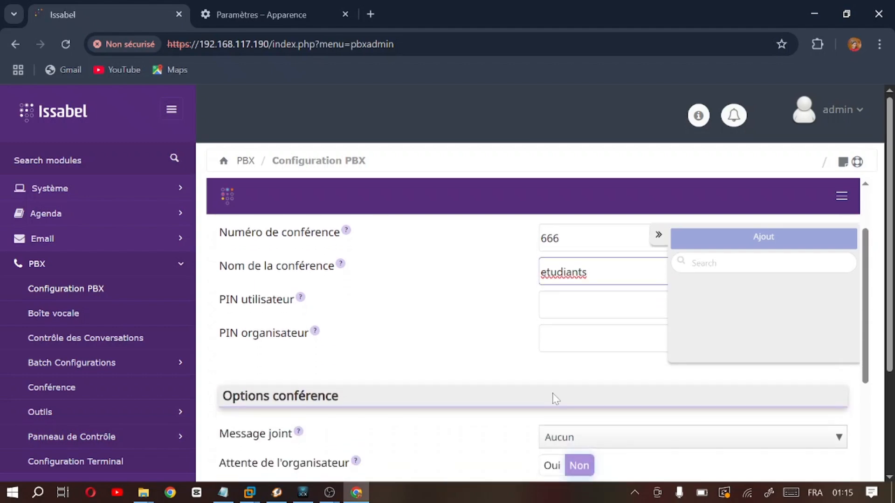
{"action": "scroll", "coordinate": [555, 398], "scroll_direction": "down", "scroll_amount": 2}
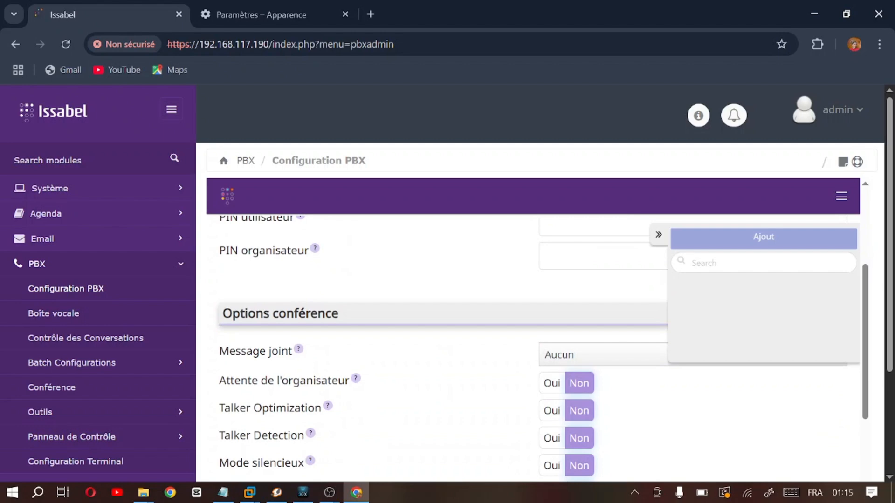
{"action": "left_click", "coordinate": [553, 384]}
{"action": "scroll", "coordinate": [280, 422], "scroll_direction": "down", "scroll_amount": 2}
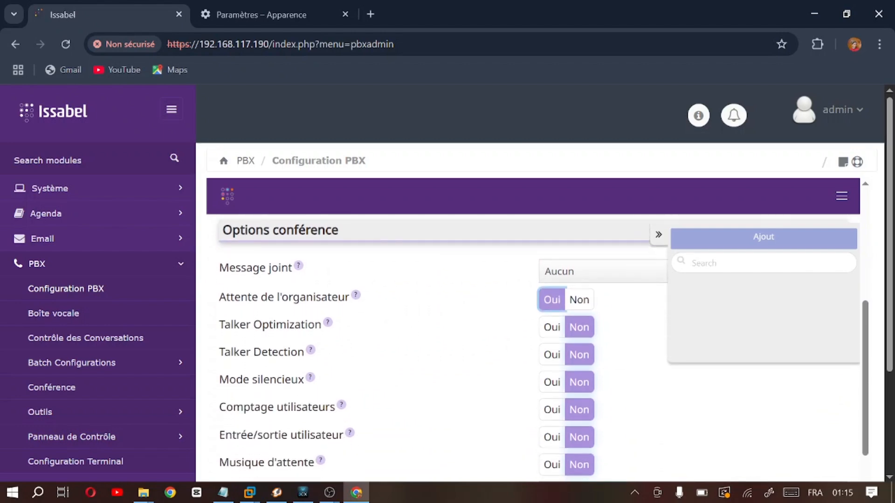
{"action": "scroll", "coordinate": [422, 373], "scroll_direction": "down", "scroll_amount": 1}
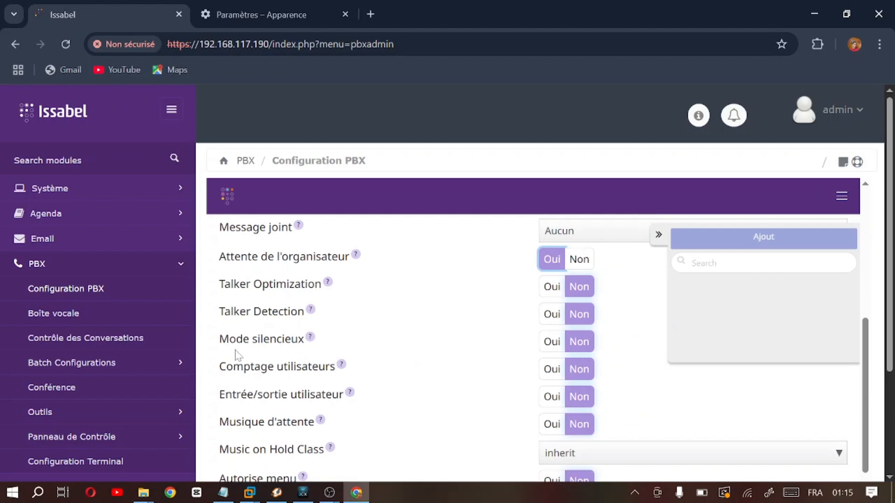
{"action": "left_click", "coordinate": [549, 344]}
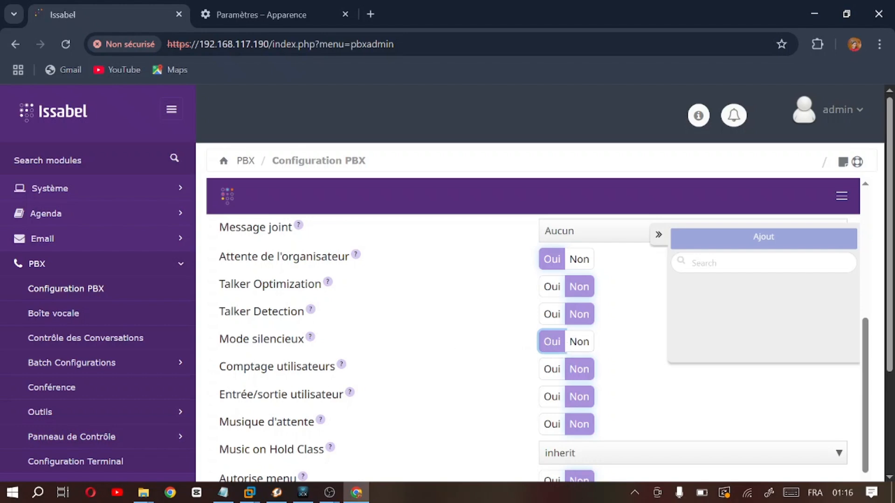
Set Entrée/sortie utilisateur and Musique d'attente to Oui, with inherit as the Music on Hold Class
{"action": "left_click", "coordinate": [553, 404]}
{"action": "scroll", "coordinate": [554, 415], "scroll_direction": "down", "scroll_amount": 1}
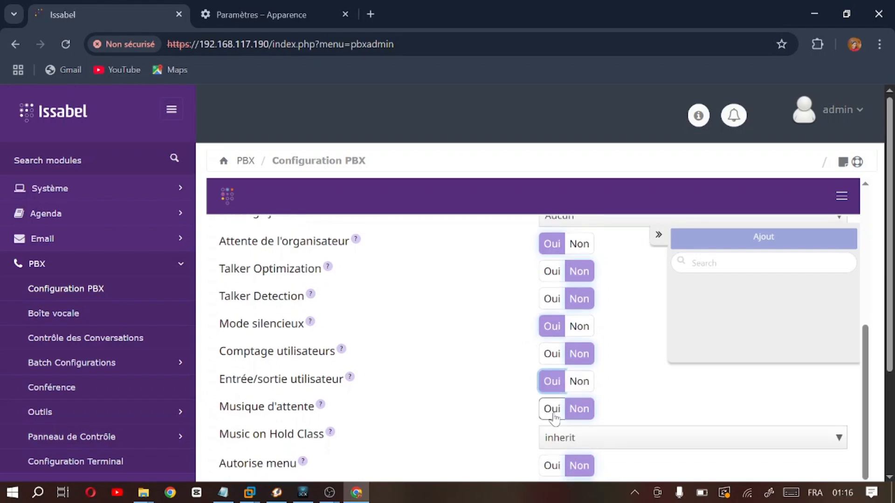
{"action": "left_click", "coordinate": [553, 410]}
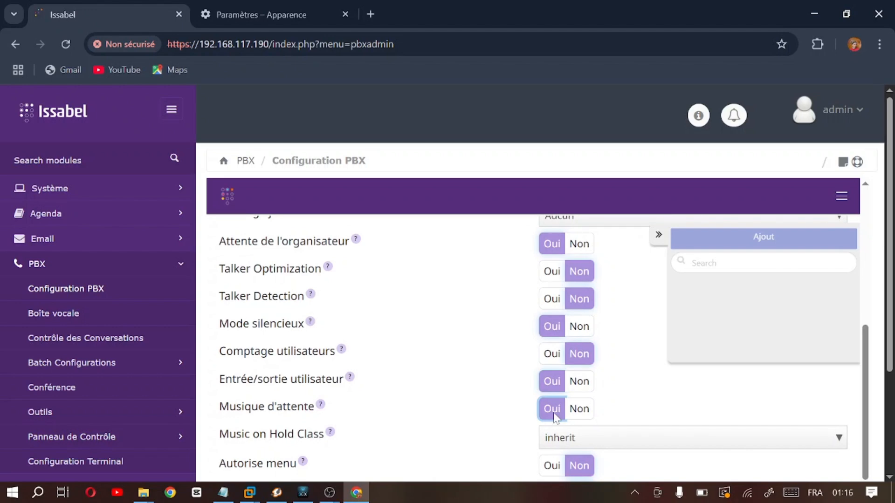
{"action": "scroll", "coordinate": [576, 441], "scroll_direction": "down", "scroll_amount": 1}
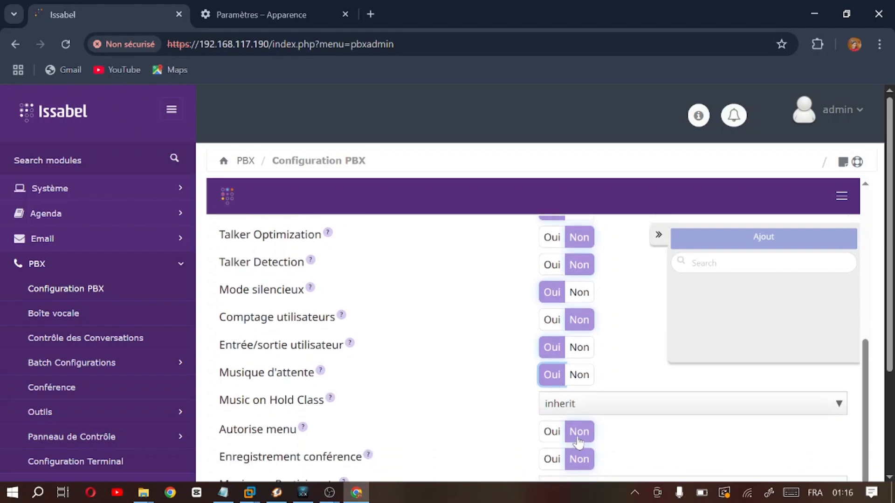
{"action": "left_click", "coordinate": [581, 379]}
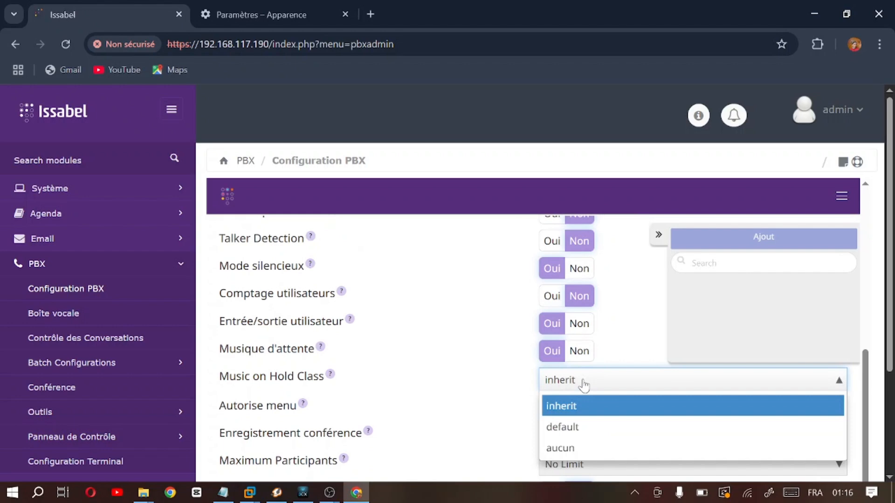
{"action": "left_click", "coordinate": [566, 408]}
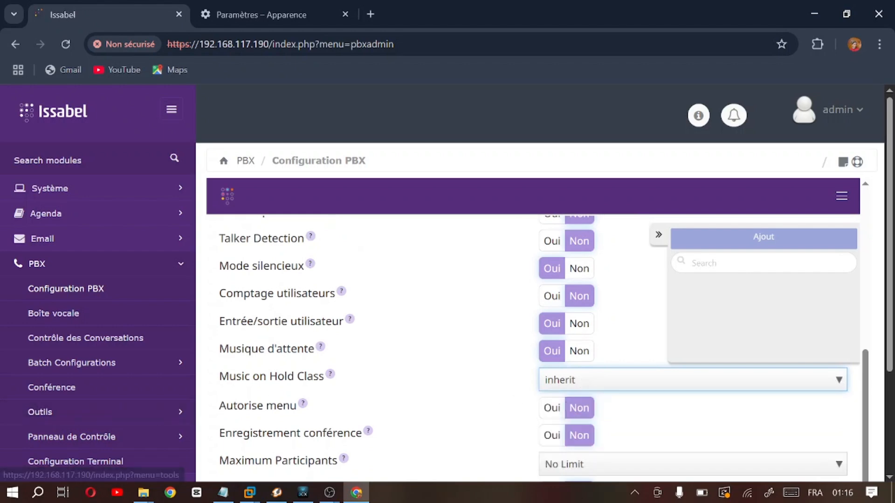
Limit the conference's Maximum Participants to 3
{"action": "scroll", "coordinate": [547, 442], "scroll_direction": "down", "scroll_amount": 1}
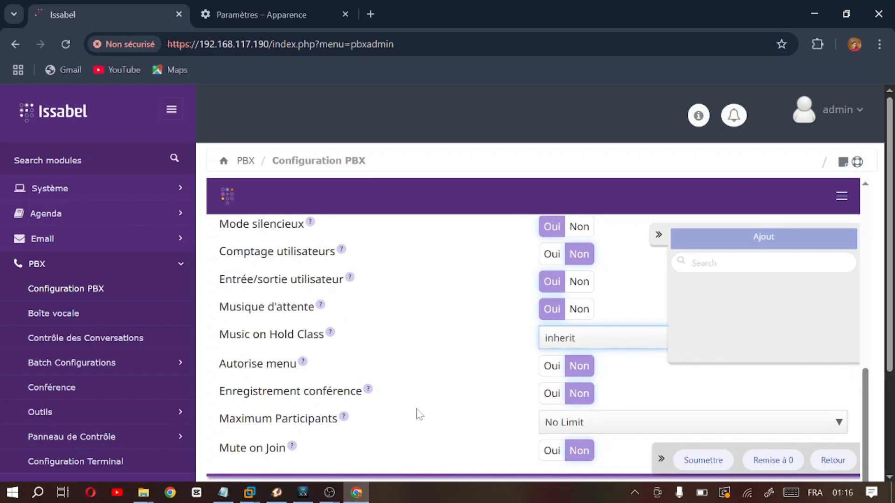
{"action": "left_click", "coordinate": [577, 425]}
{"action": "scroll", "coordinate": [564, 448], "scroll_direction": "down", "scroll_amount": 1}
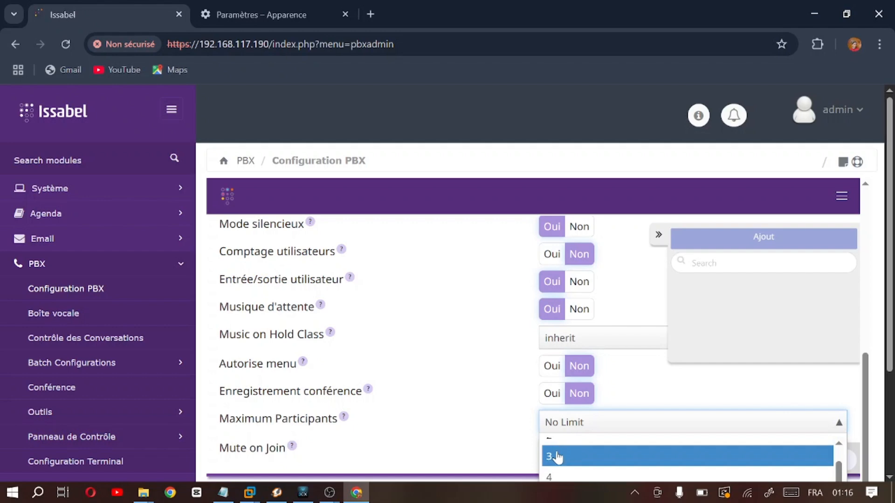
{"action": "left_click", "coordinate": [557, 455]}
{"action": "scroll", "coordinate": [431, 429], "scroll_direction": "down", "scroll_amount": 1}
{"action": "scroll", "coordinate": [429, 428], "scroll_direction": "down", "scroll_amount": 1}
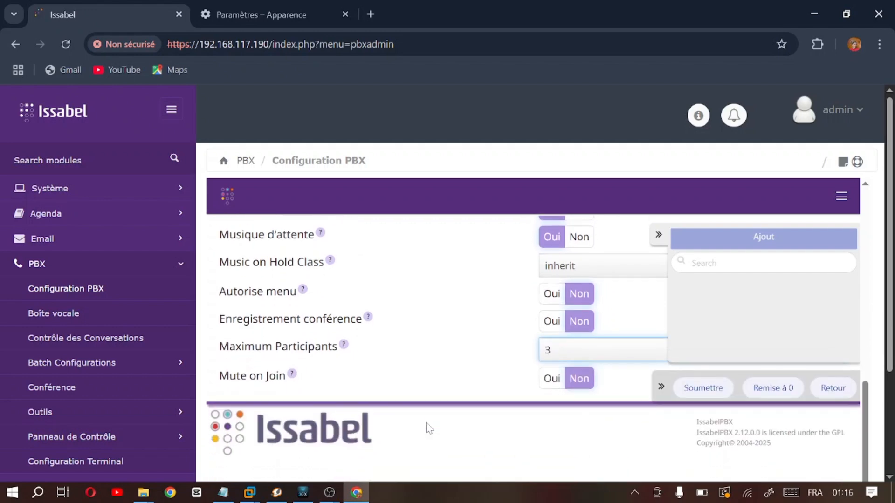
Set Comptage utilisateurs to Oui in the conference options
{"action": "scroll", "coordinate": [429, 428], "scroll_direction": "up", "scroll_amount": 2}
{"action": "scroll", "coordinate": [429, 428], "scroll_direction": "up", "scroll_amount": 1}
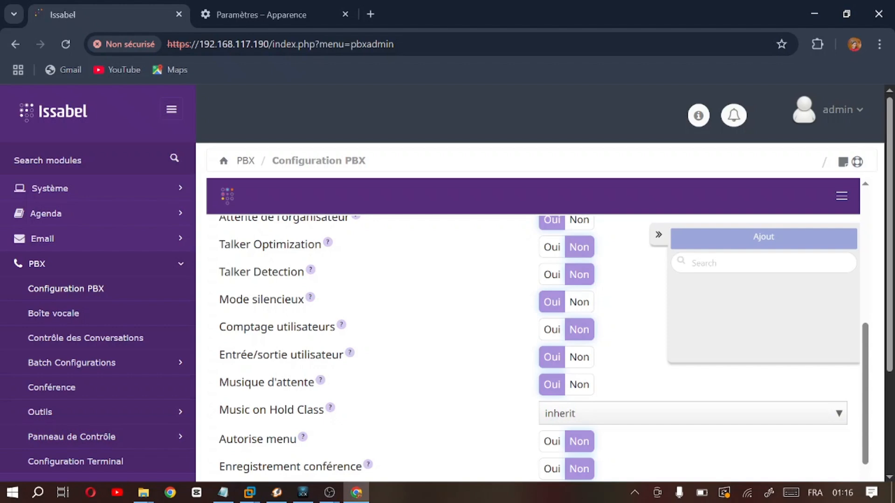
{"action": "left_click", "coordinate": [552, 331]}
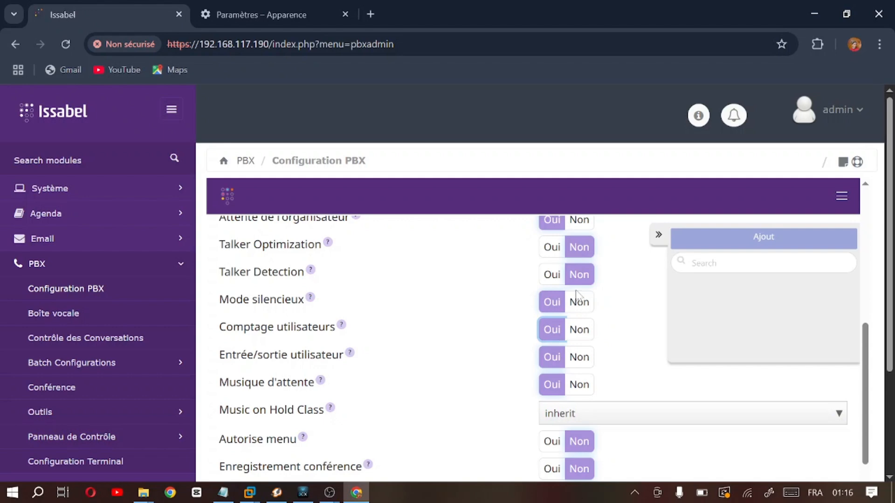
Try to submit the new conference with both PIN fields left empty
{"action": "scroll", "coordinate": [577, 298], "scroll_direction": "up", "scroll_amount": 2}
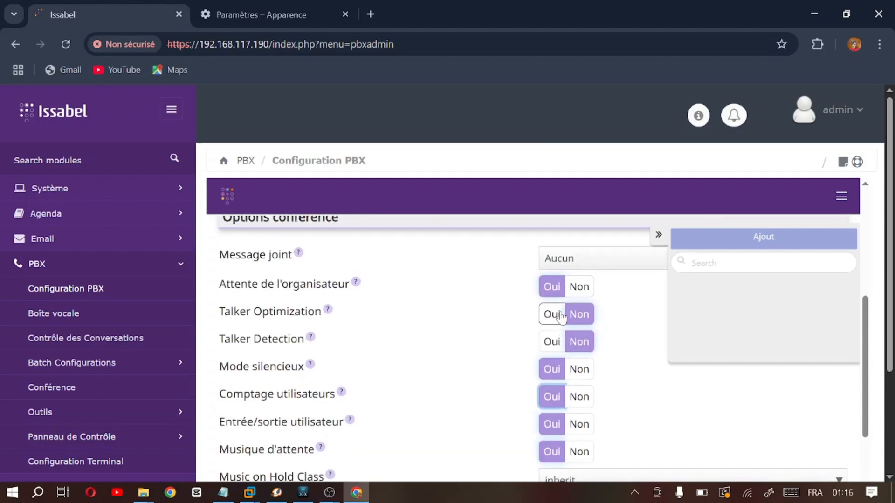
{"action": "scroll", "coordinate": [583, 331], "scroll_direction": "down", "scroll_amount": 6}
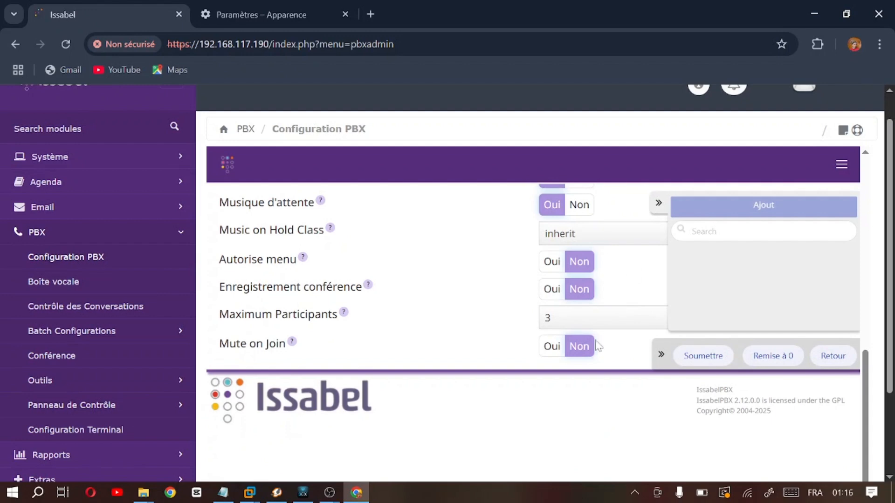
{"action": "left_click", "coordinate": [702, 361]}
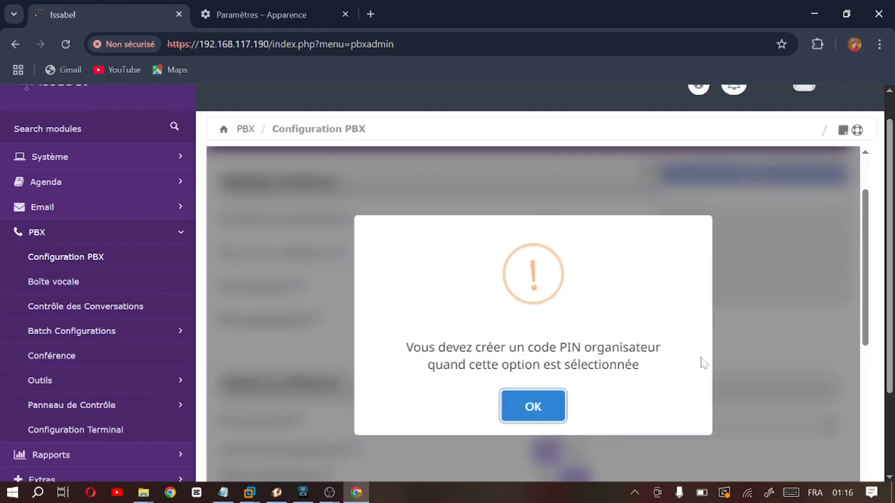
{"action": "left_click", "coordinate": [558, 407]}
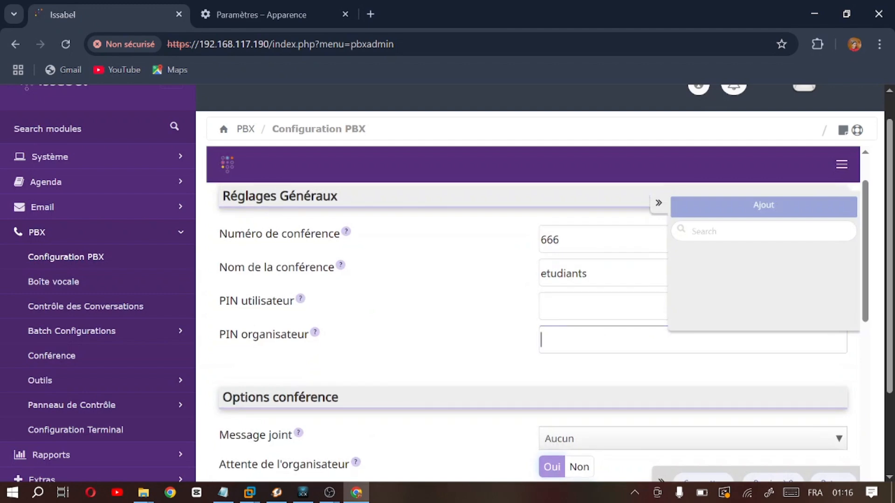
{"action": "left_click", "coordinate": [601, 306]}
{"action": "scroll", "coordinate": [580, 319], "scroll_direction": "down", "scroll_amount": 1}
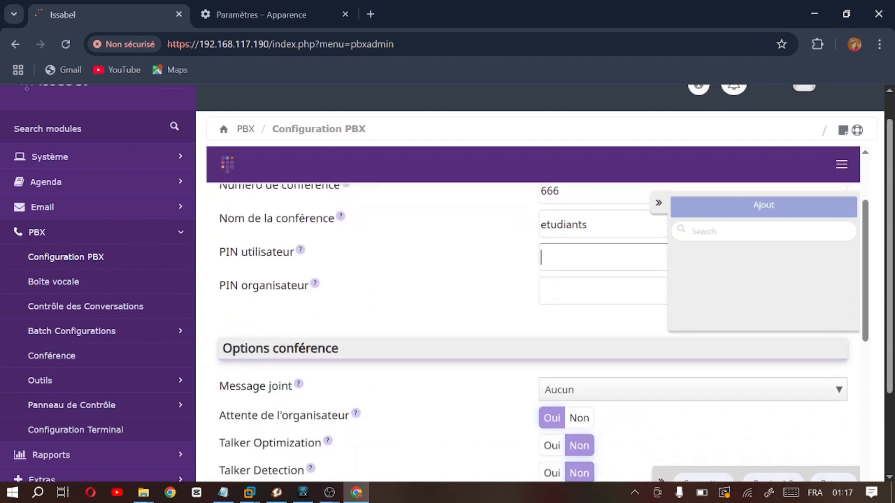
{"action": "scroll", "coordinate": [580, 319], "scroll_direction": "down", "scroll_amount": 5}
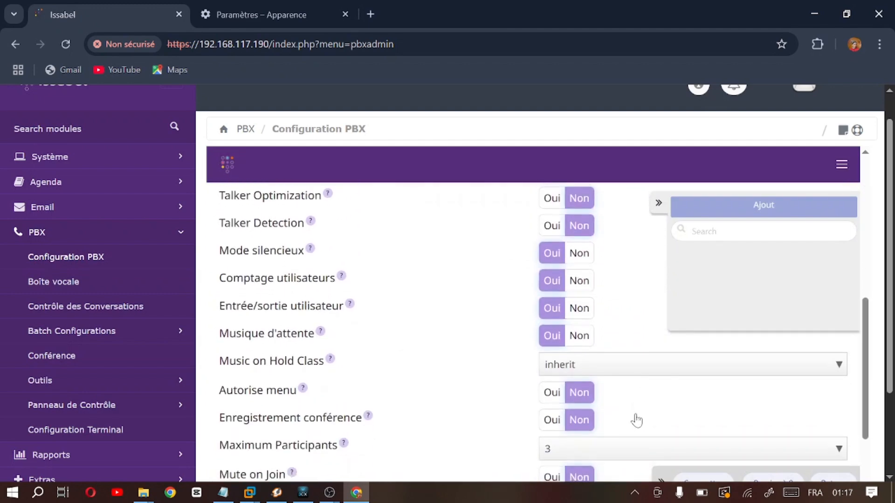
{"action": "left_click", "coordinate": [720, 482]}
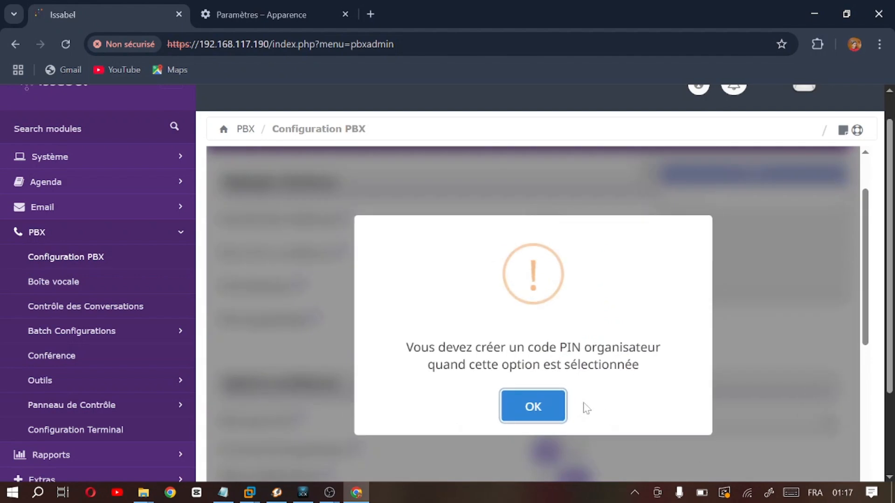
{"action": "left_click", "coordinate": [555, 414]}
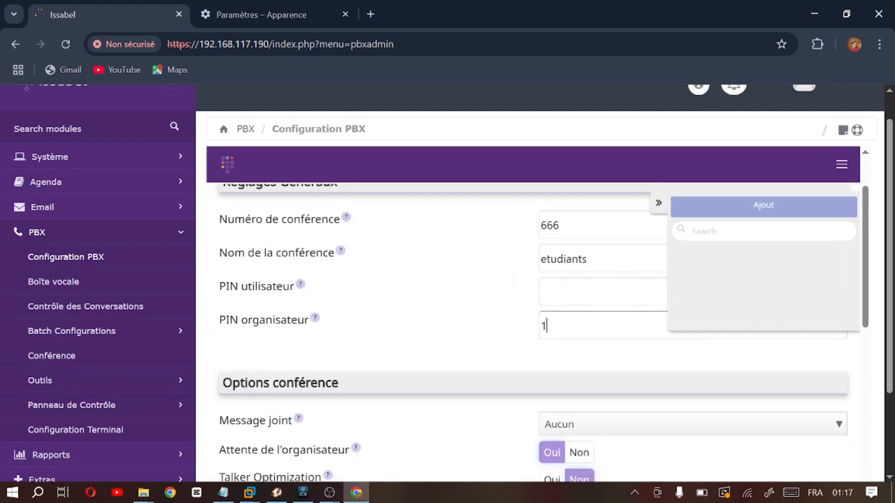
Enter the organiser PIN in PIN organisateur and submit the etudiants conference
{"action": "scroll", "coordinate": [555, 328], "scroll_direction": "down", "scroll_amount": 2}
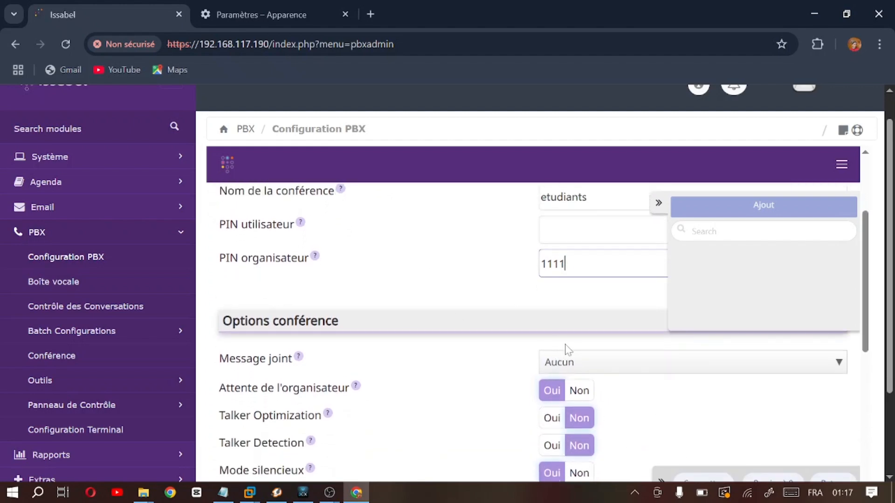
{"action": "scroll", "coordinate": [567, 349], "scroll_direction": "down", "scroll_amount": 2}
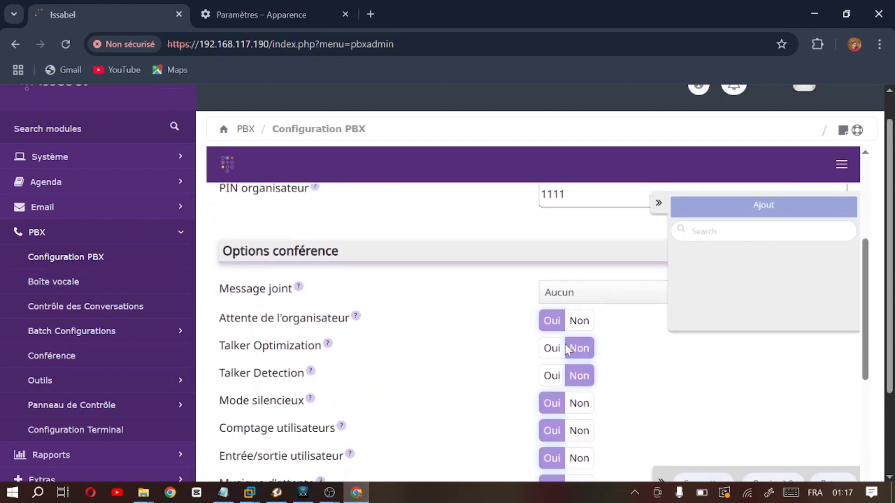
{"action": "left_click", "coordinate": [703, 480]}
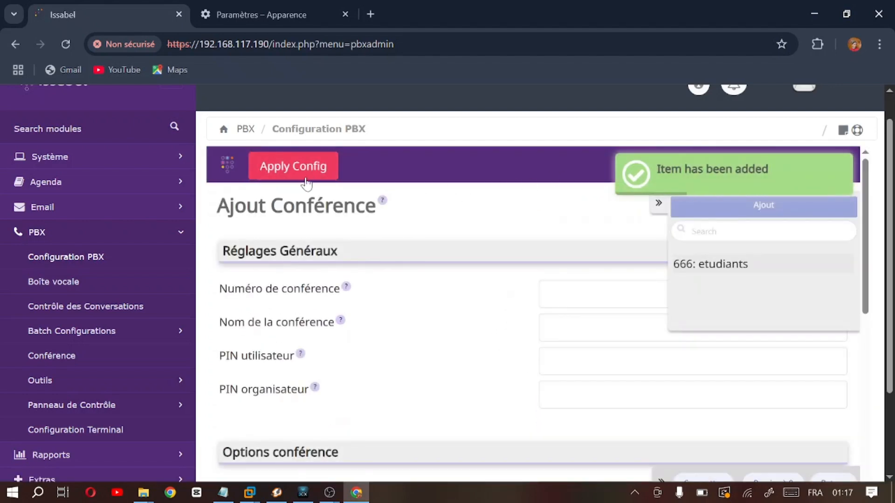
Apply the pending PBX configuration changes and switch to another open application
{"action": "left_click", "coordinate": [308, 162]}
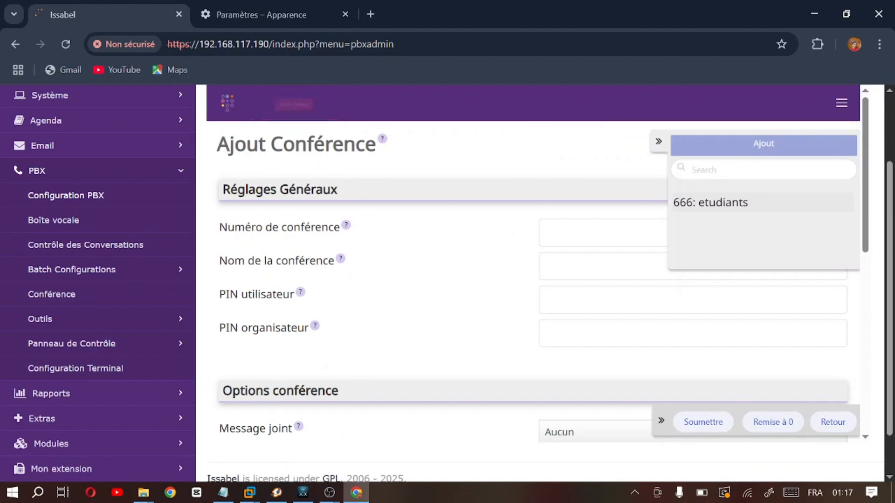
{"action": "left_click", "coordinate": [303, 492]}
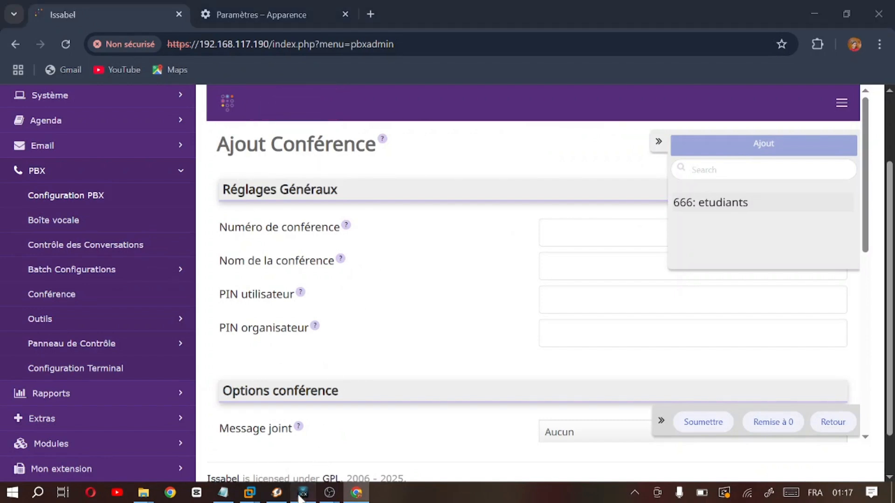
Switch to Zoiper5 and delete the call history for contact 600
{"action": "left_click", "coordinate": [277, 493]}
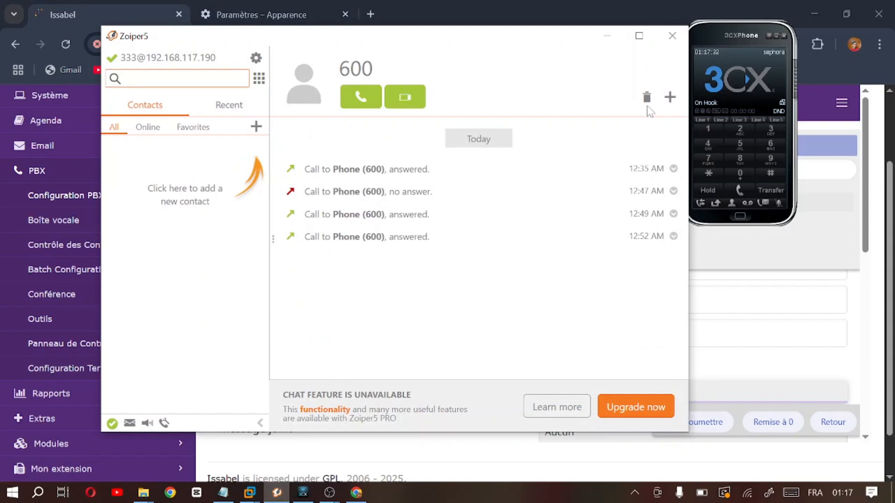
{"action": "left_click", "coordinate": [646, 98]}
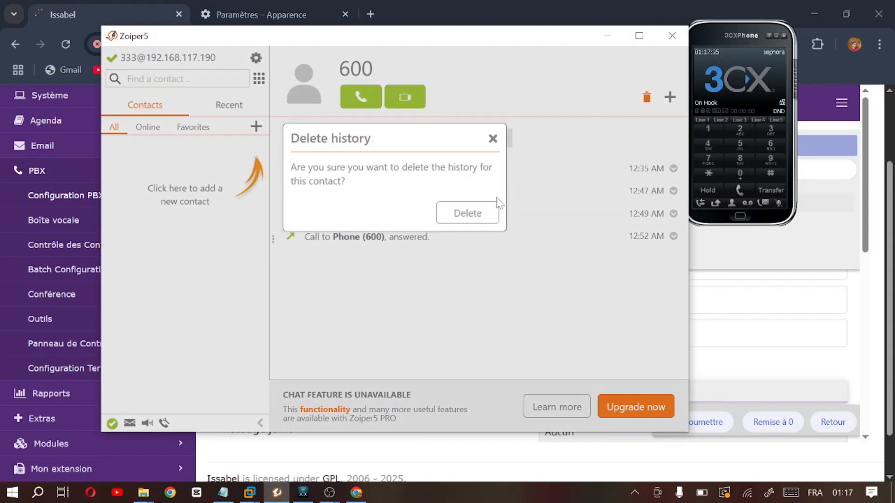
{"action": "left_click", "coordinate": [481, 212]}
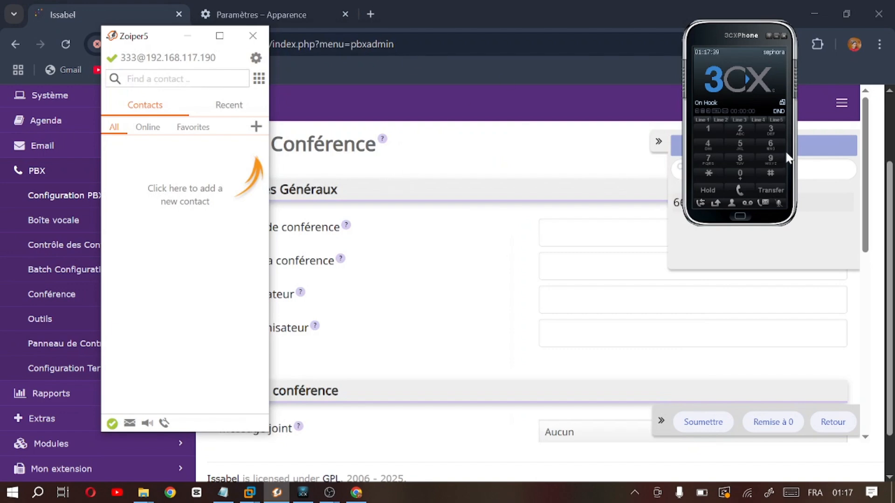
{"action": "left_click", "coordinate": [772, 145]}
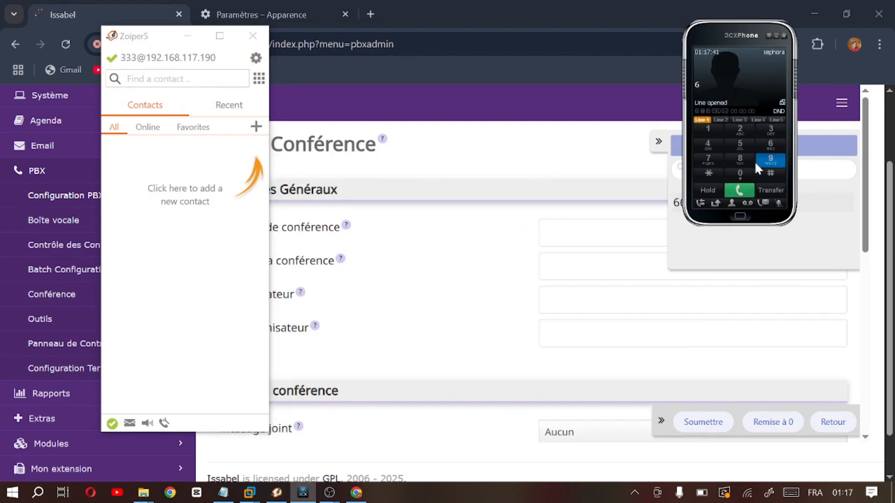
{"action": "left_click", "coordinate": [742, 174]}
{"action": "left_click", "coordinate": [746, 176]}
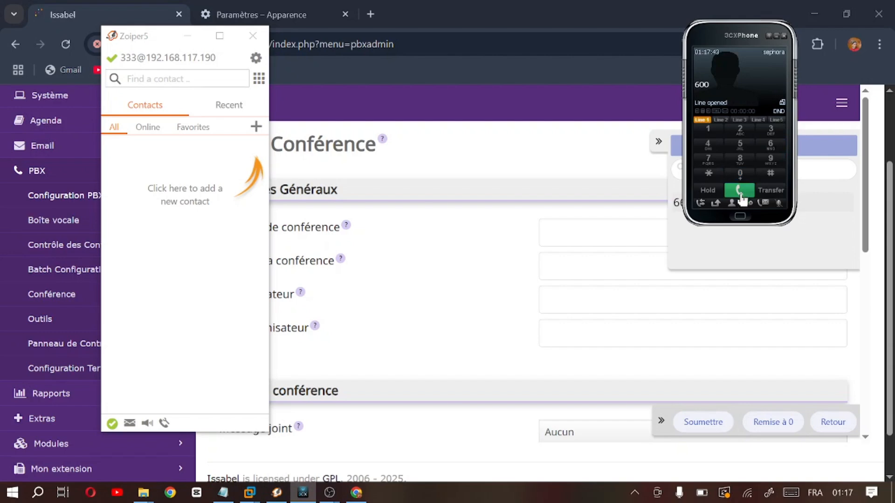
{"action": "left_click", "coordinate": [740, 191]}
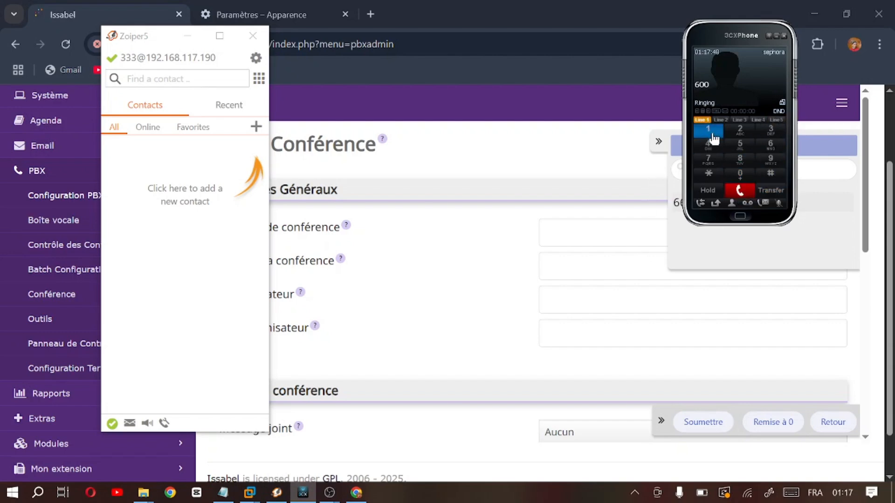
{"action": "left_click", "coordinate": [745, 194]}
Call conference 666 from 3CXPhone and enter the conference PIN once connected
{"action": "left_click", "coordinate": [774, 146]}
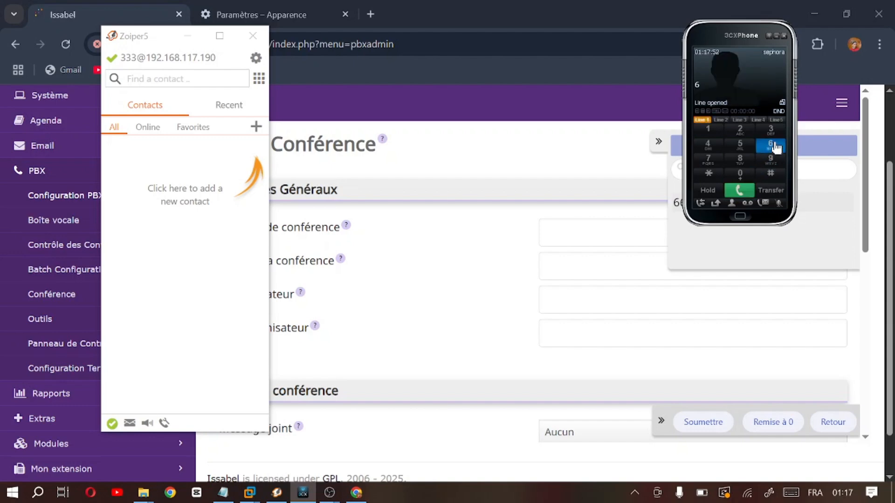
{"action": "left_click", "coordinate": [775, 147]}
{"action": "left_click", "coordinate": [775, 147]}
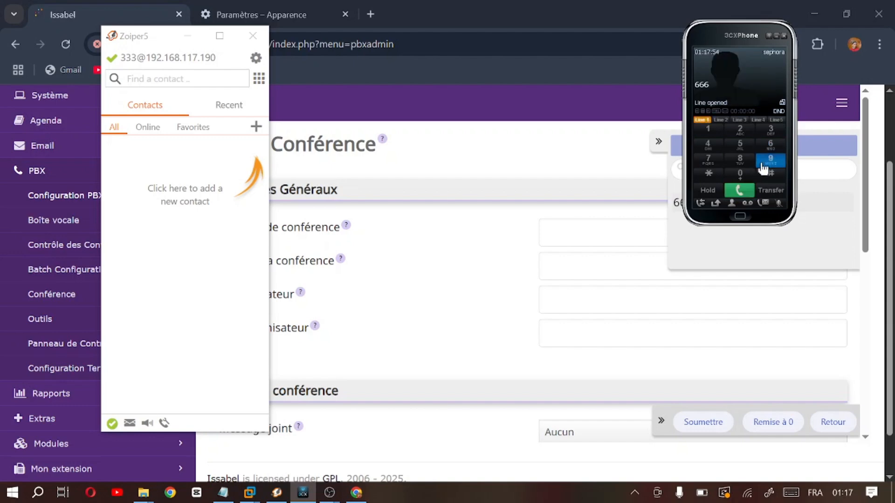
{"action": "left_click", "coordinate": [741, 192]}
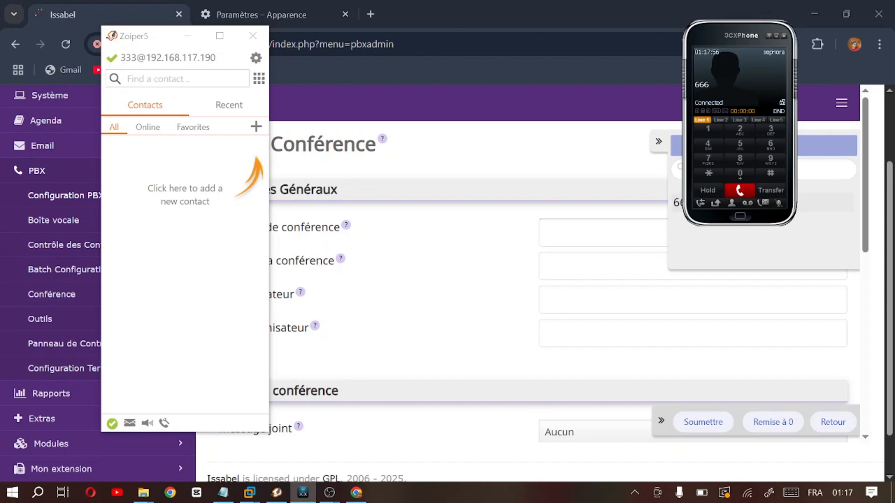
{"action": "left_click", "coordinate": [716, 135]}
{"action": "left_click", "coordinate": [715, 135]}
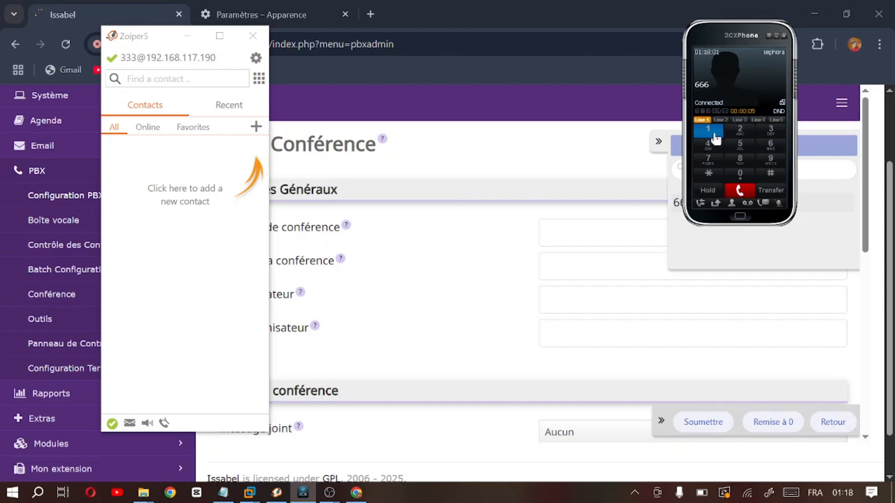
{"action": "left_click", "coordinate": [715, 136]}
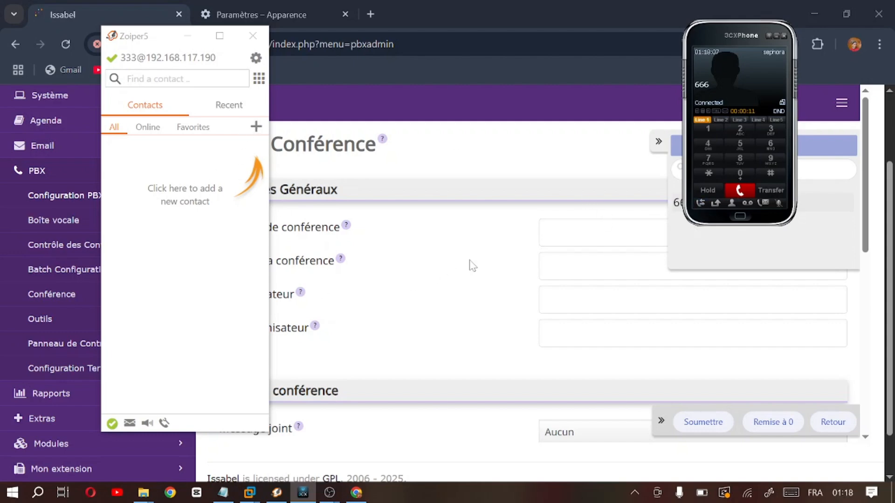
Call conference 666 from the Zoiper5 softphone as a second participant
{"action": "left_click", "coordinate": [259, 85]}
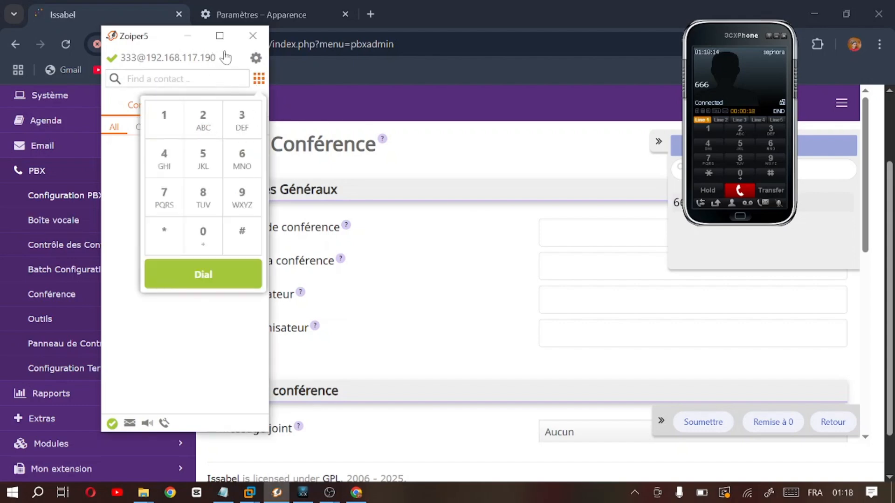
{"action": "left_click", "coordinate": [252, 157]}
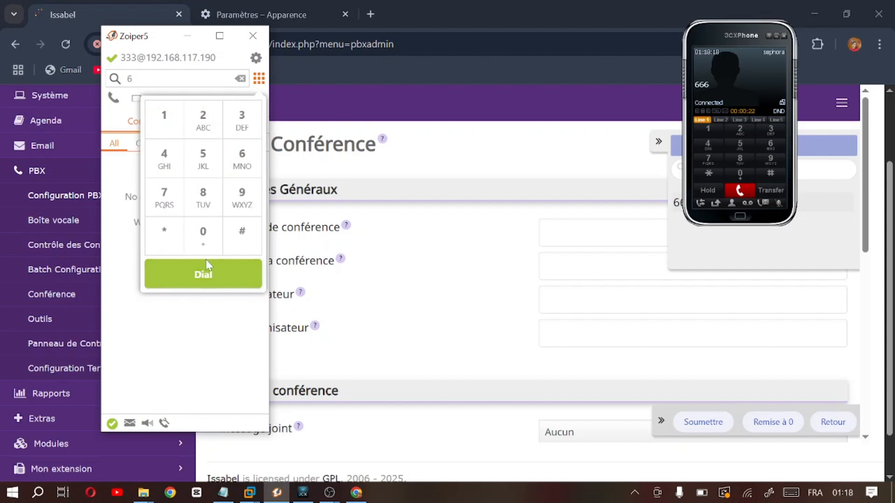
{"action": "left_click", "coordinate": [252, 157]}
{"action": "left_click", "coordinate": [242, 156]}
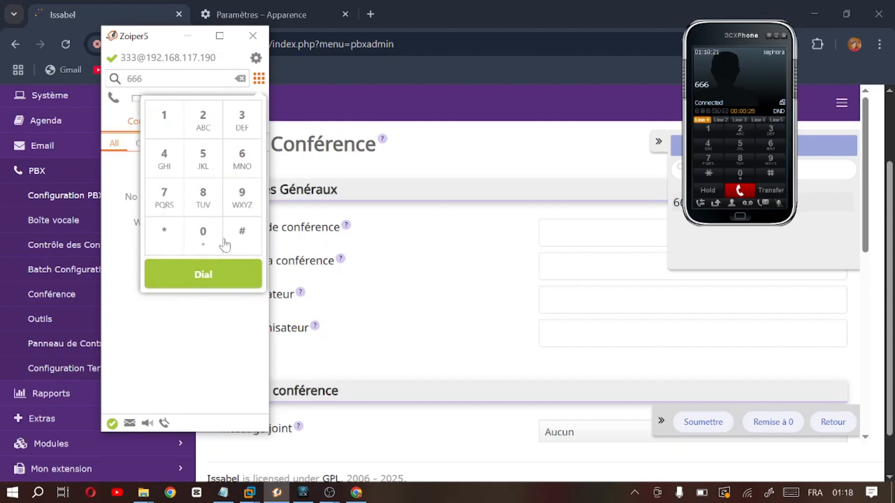
{"action": "left_click", "coordinate": [203, 275]}
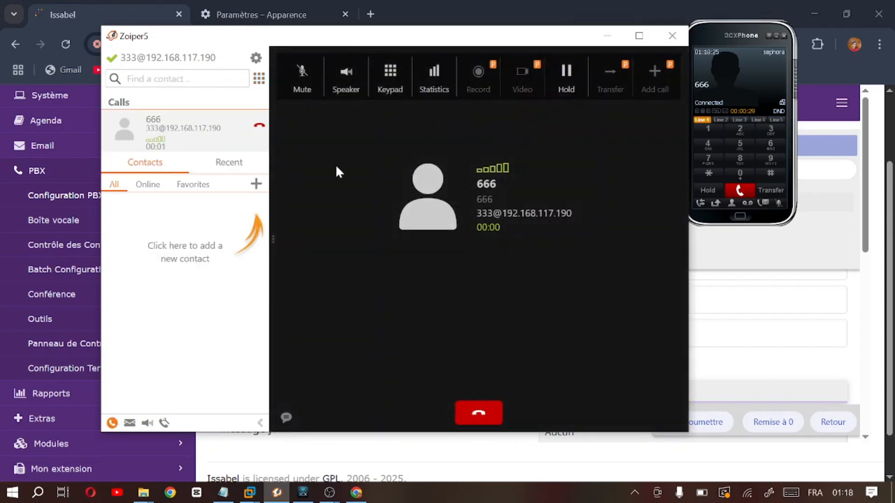
Enter the conference PIN with the keypad of the ongoing Zoiper5 call to 666
{"action": "left_click", "coordinate": [392, 86]}
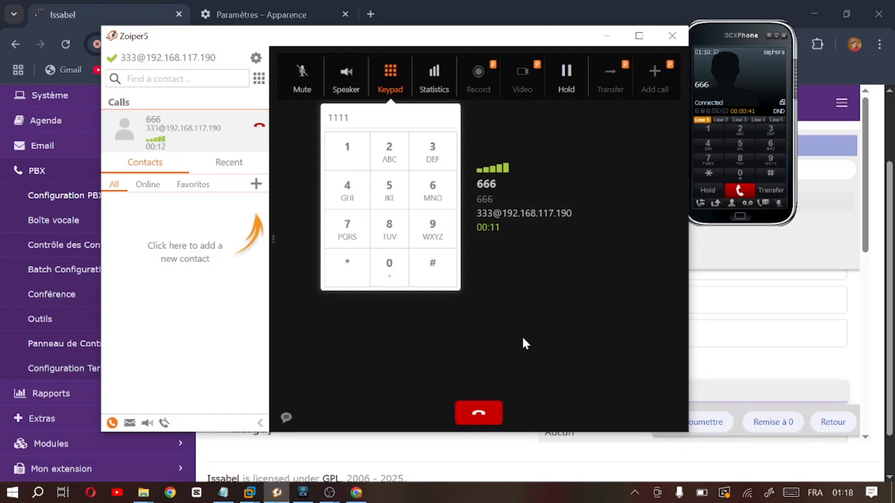
{"action": "left_click", "coordinate": [552, 307]}
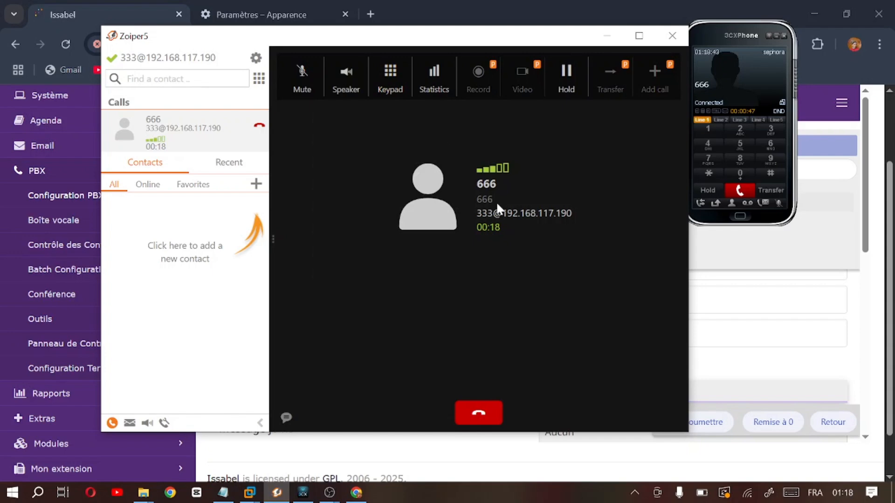
{"action": "left_click", "coordinate": [395, 95]}
{"action": "left_click", "coordinate": [347, 154]}
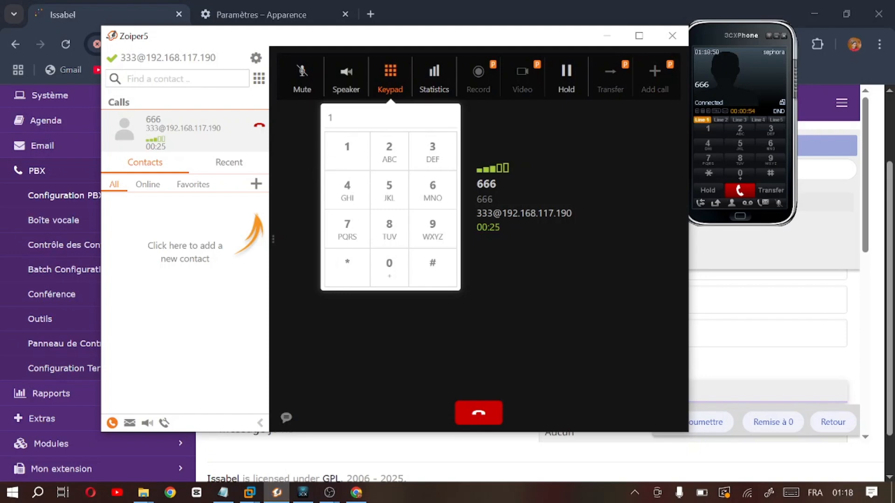
{"action": "left_click", "coordinate": [611, 206]}
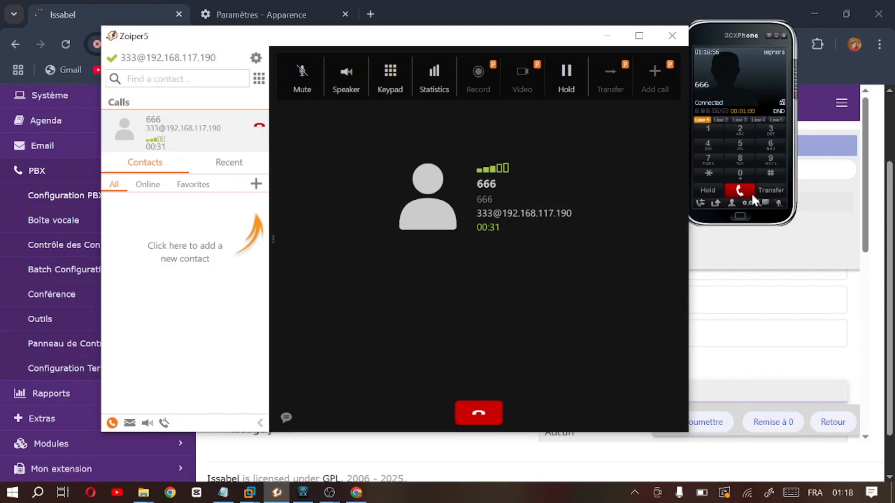
End the 666 calls in both 3CXPhone and Zoiper5, and minimize Zoiper5 to return to the Issabel conference page
{"action": "left_click", "coordinate": [741, 189]}
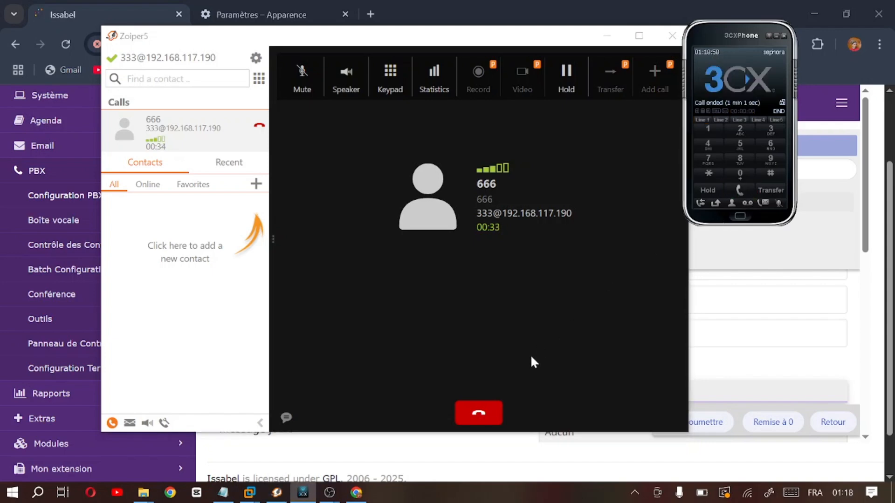
{"action": "left_click", "coordinate": [470, 414]}
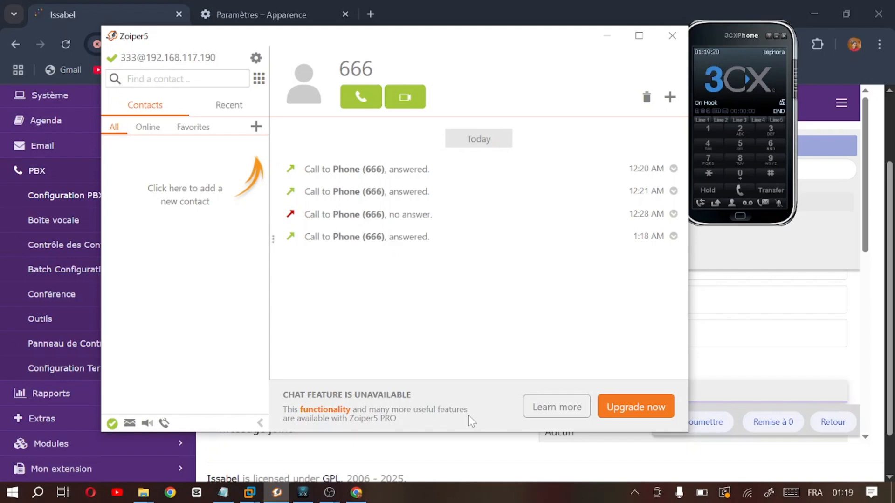
{"action": "left_click", "coordinate": [606, 36]}
{"action": "scroll", "coordinate": [397, 289], "scroll_direction": "up", "scroll_amount": 2}
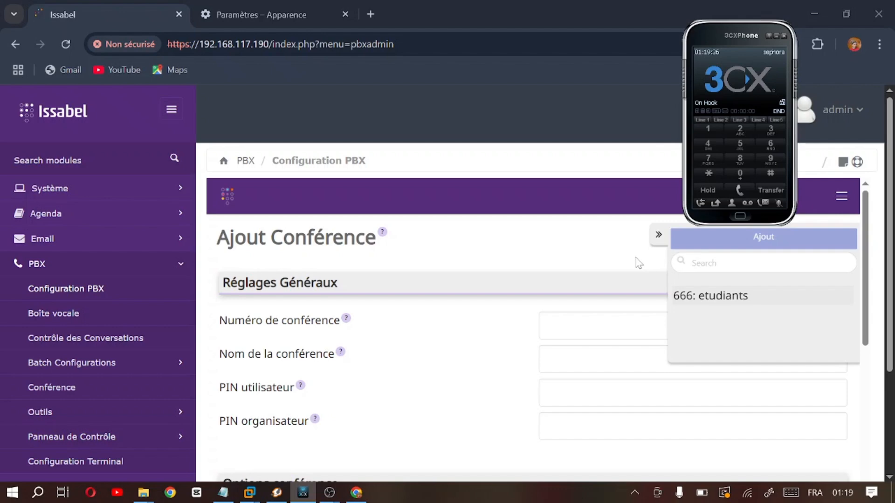
Bring Zoiper5 back up and call conference 666 again from 3CXPhone
{"action": "left_click", "coordinate": [276, 494]}
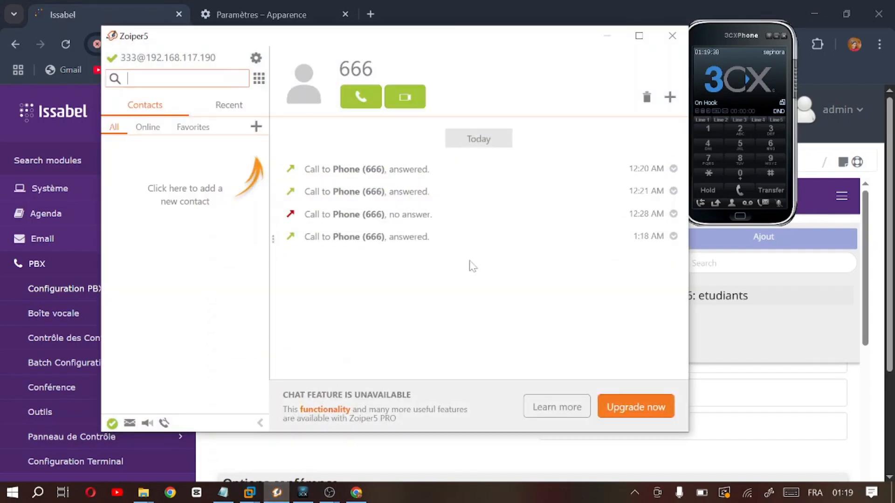
{"action": "left_click", "coordinate": [771, 147]}
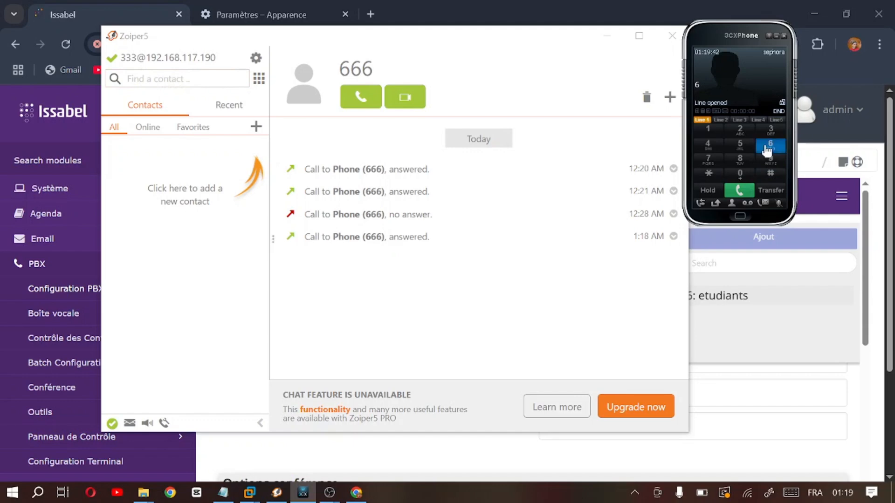
{"action": "left_click", "coordinate": [767, 148]}
{"action": "left_click", "coordinate": [766, 149]}
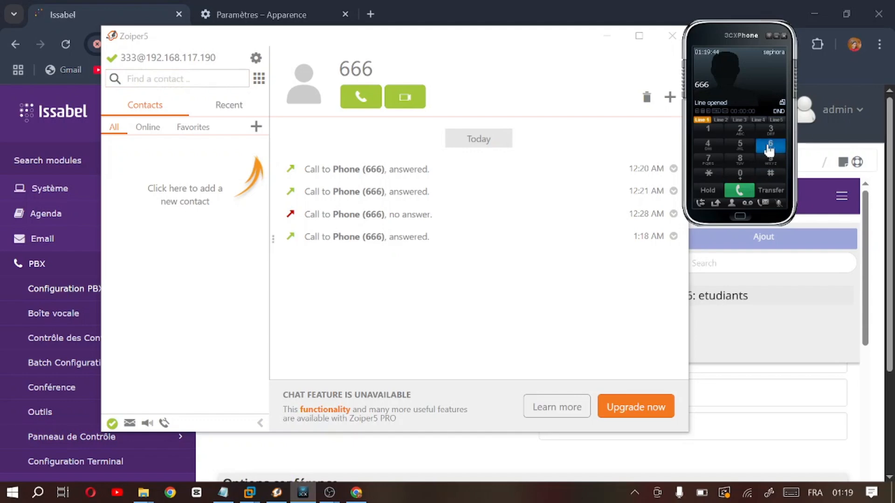
{"action": "left_click", "coordinate": [747, 192]}
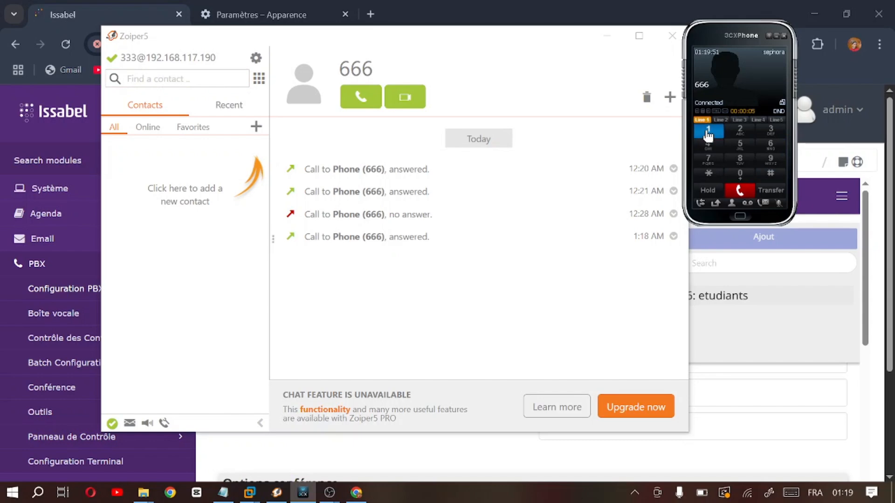
Call 666 again from its Zoiper5 contact page and enter the conference PIN on the in-call keypad
{"action": "left_click", "coordinate": [364, 103]}
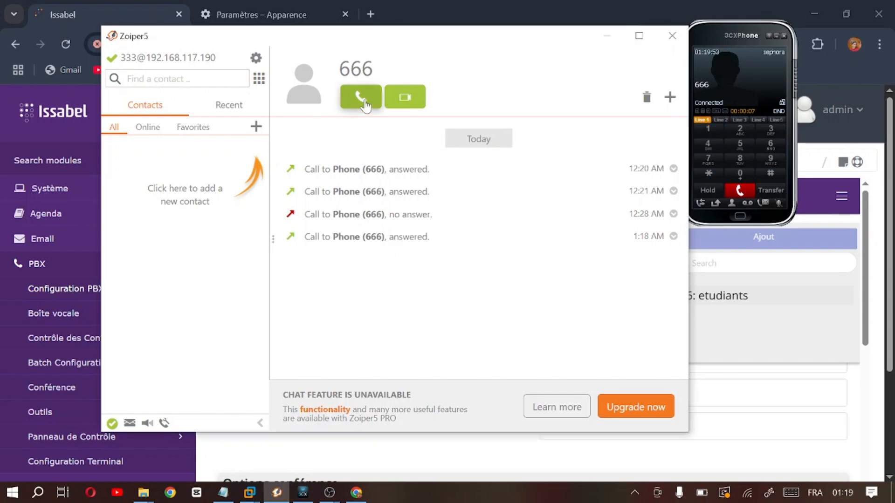
{"action": "left_click", "coordinate": [392, 78]}
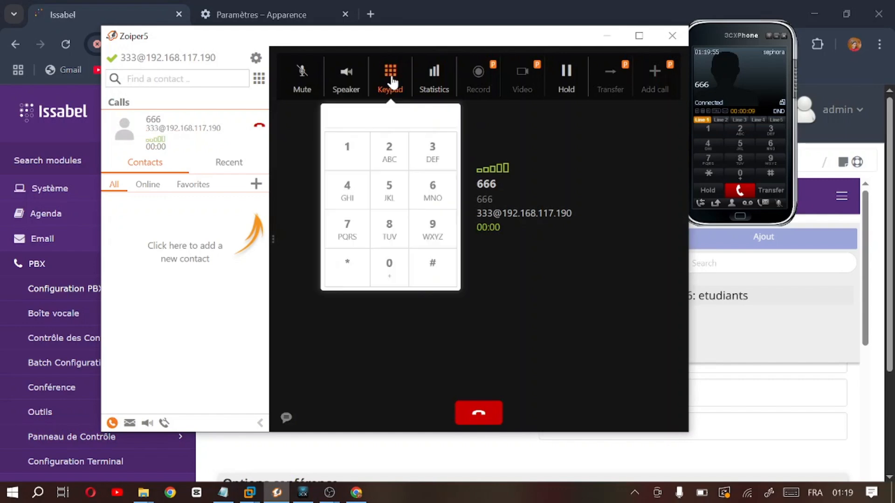
{"action": "left_click", "coordinate": [358, 162]}
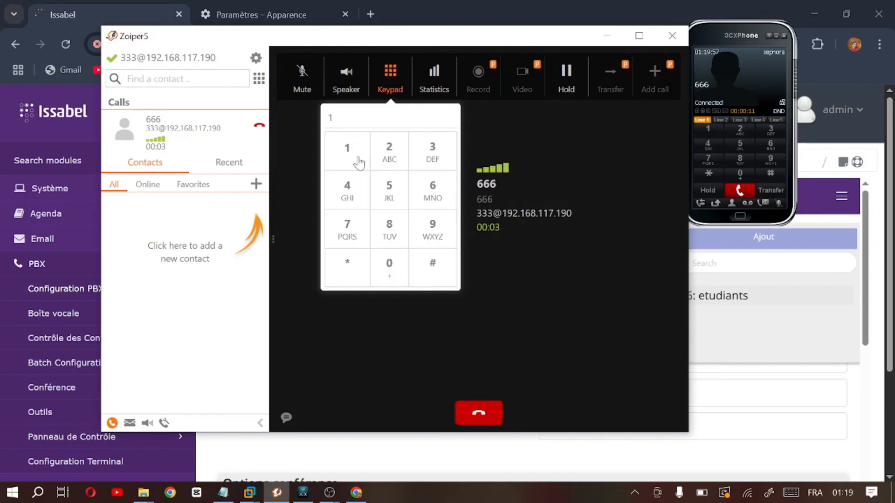
{"action": "left_click", "coordinate": [358, 162]}
{"action": "left_click", "coordinate": [358, 162]}
{"action": "left_click", "coordinate": [549, 206]}
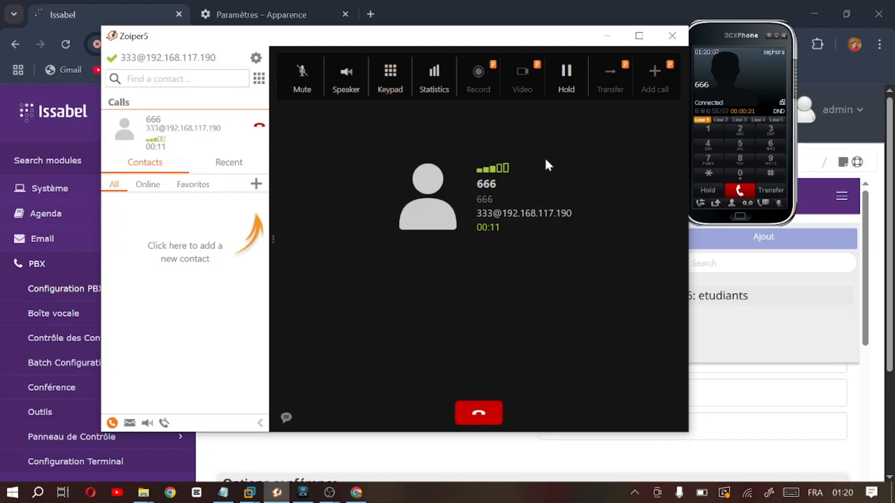
Move the 3CXPhone and Zoiper5 windows apart so both are fully visible, and toggle the microphone mute in 3CXPhone
{"action": "left_click_drag", "start_coordinate": [745, 29], "coordinate": [750, 77]}
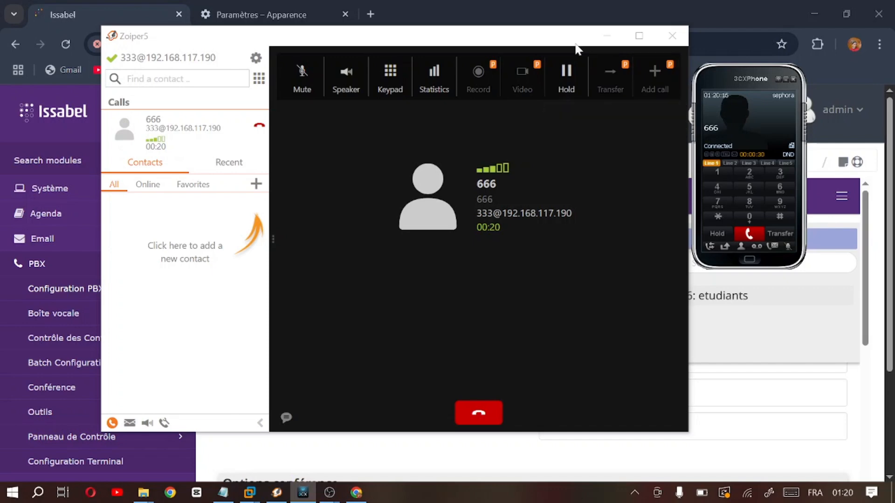
{"action": "left_click_drag", "start_coordinate": [531, 36], "coordinate": [502, 38]}
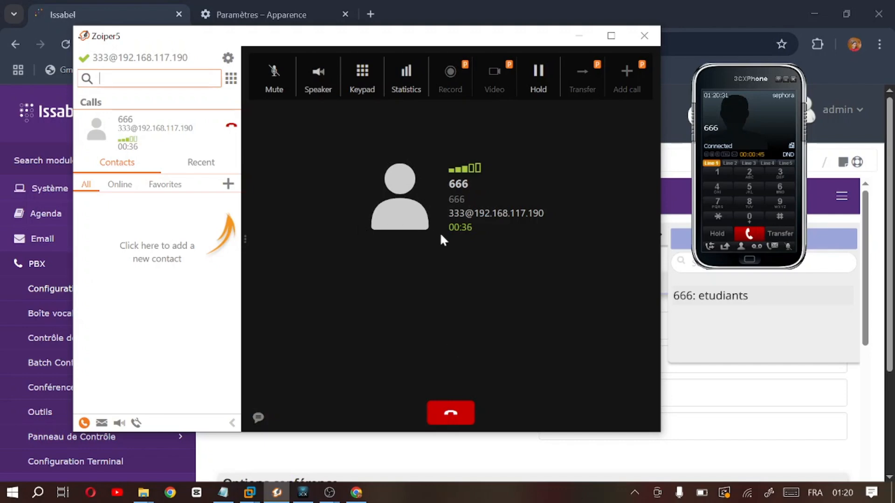
{"action": "left_click", "coordinate": [787, 247]}
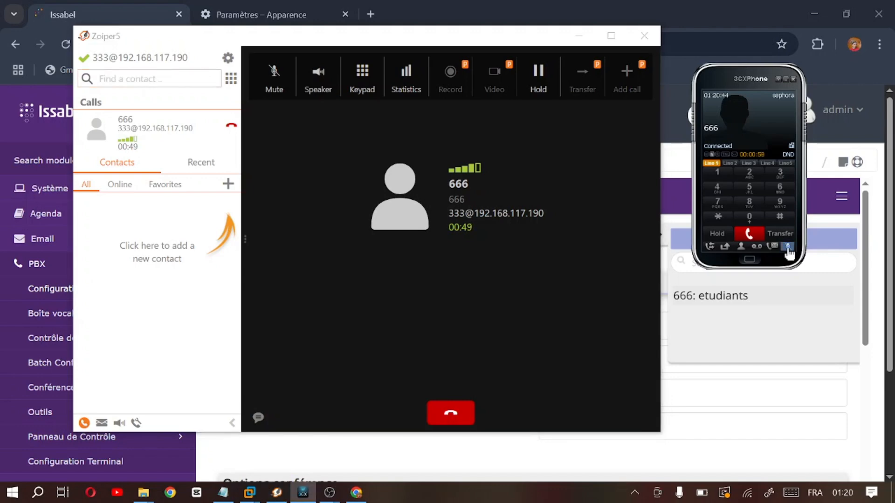